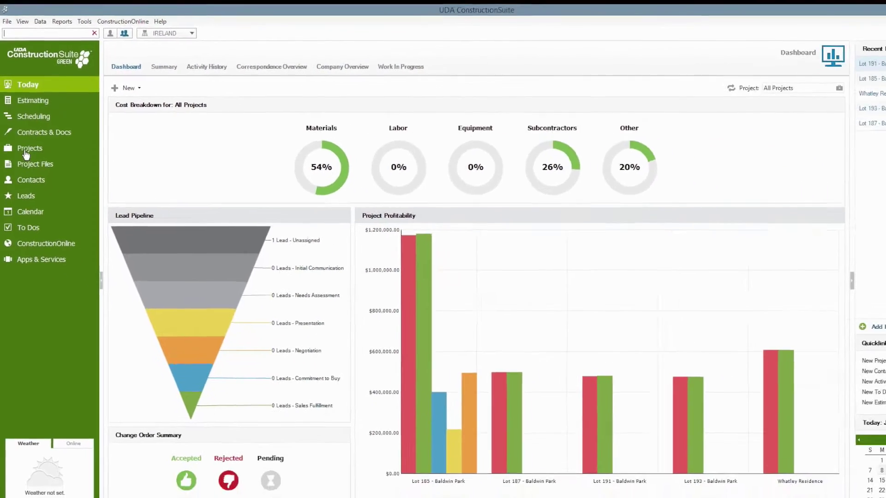
Open the All Projects list from the Projects sidebar entry.
left_click(44, 203)
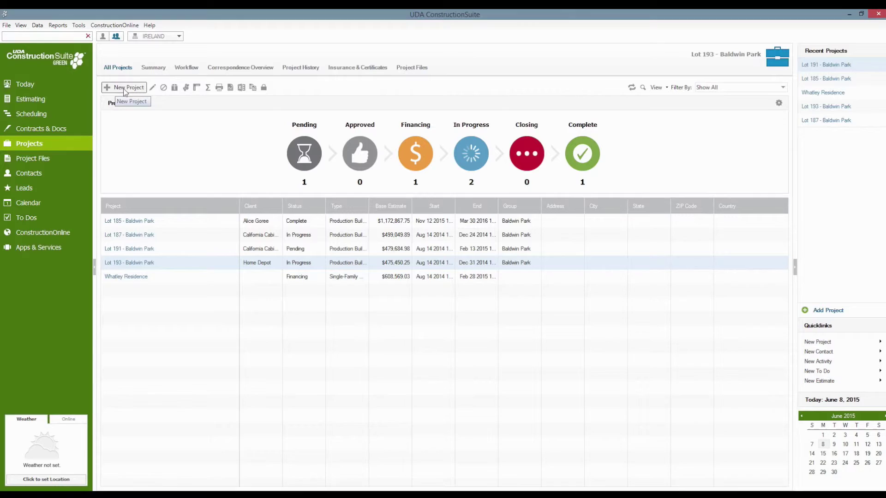
Start a new project and advance past the wizard's Introduction page.
left_click(123, 88)
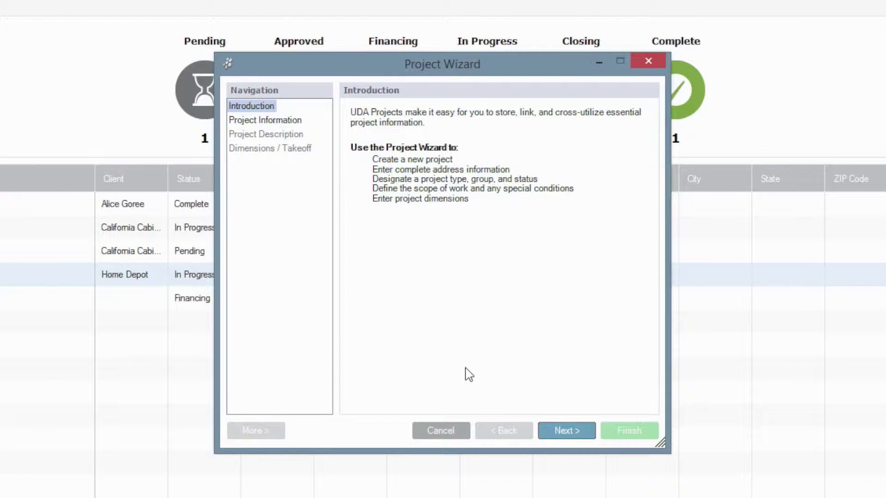
left_click(557, 436)
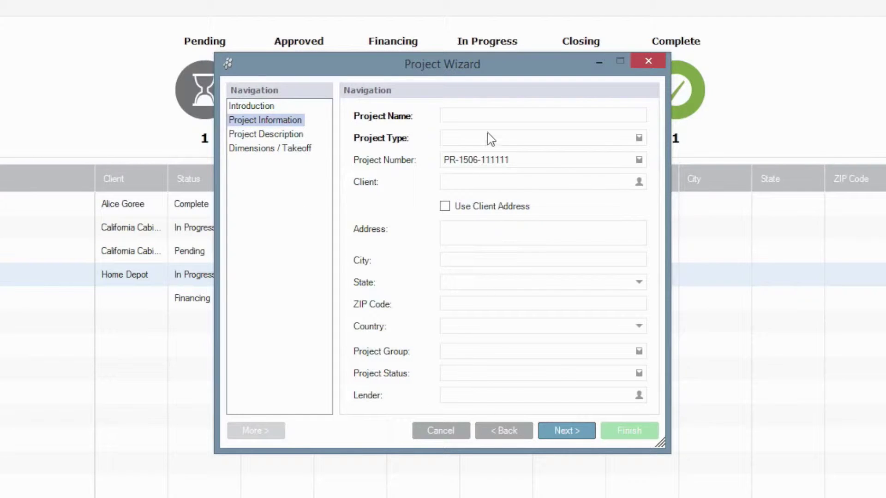
Enter 'Goree Residence' as project name and choose Single-Family Residential as project type.
left_click(490, 117)
type("Goree Residence")
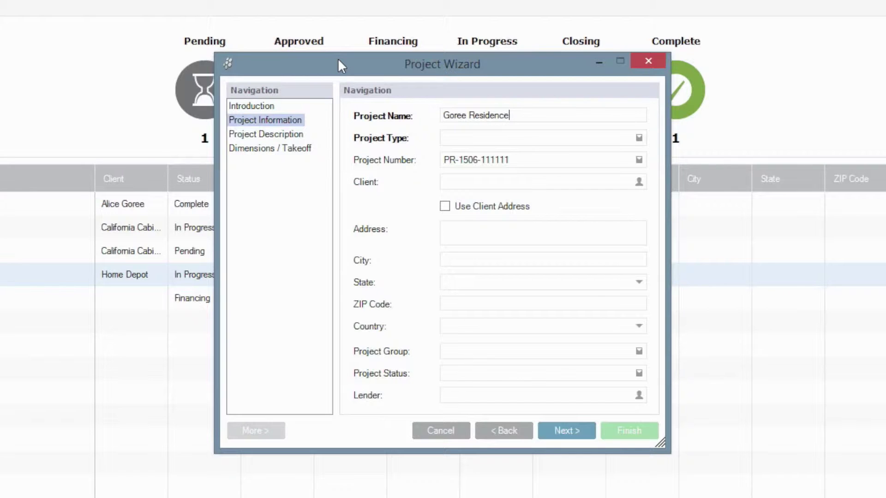
key("Tab")
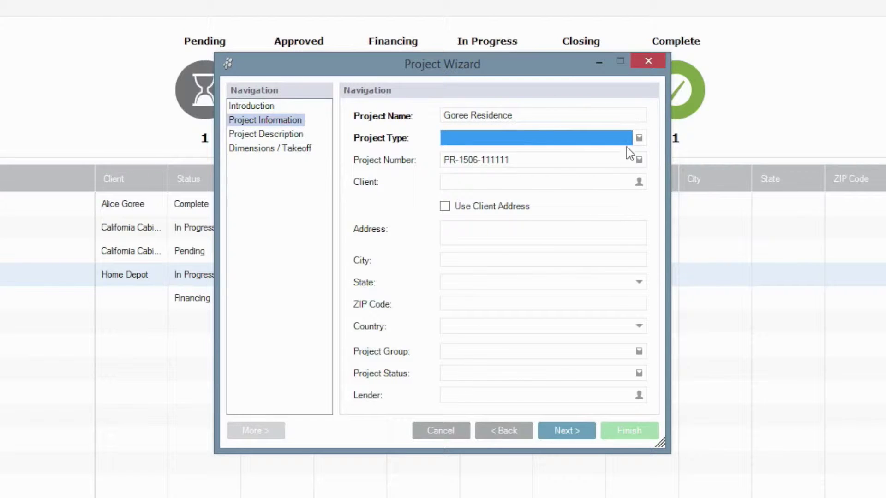
left_click(639, 139)
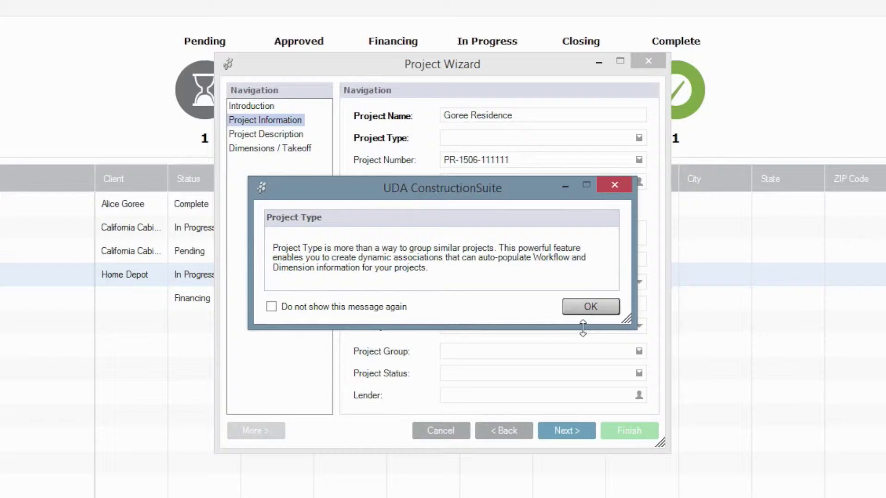
left_click(584, 307)
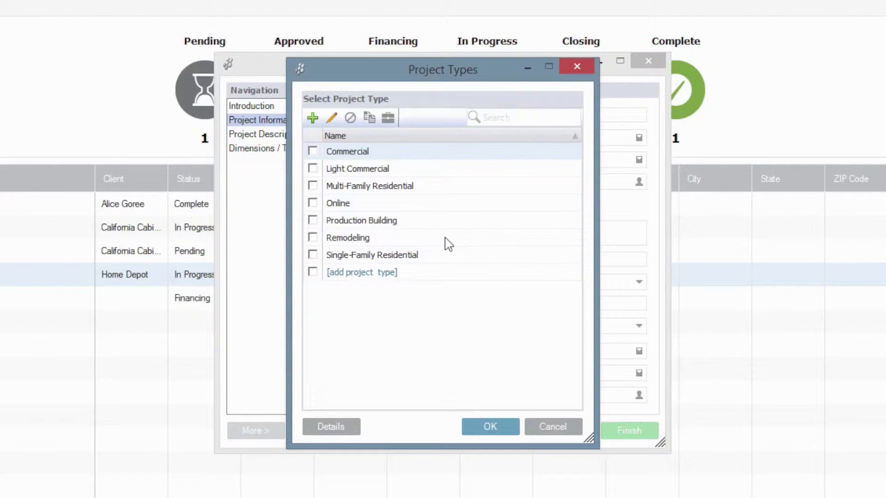
left_click(313, 255)
left_click(473, 425)
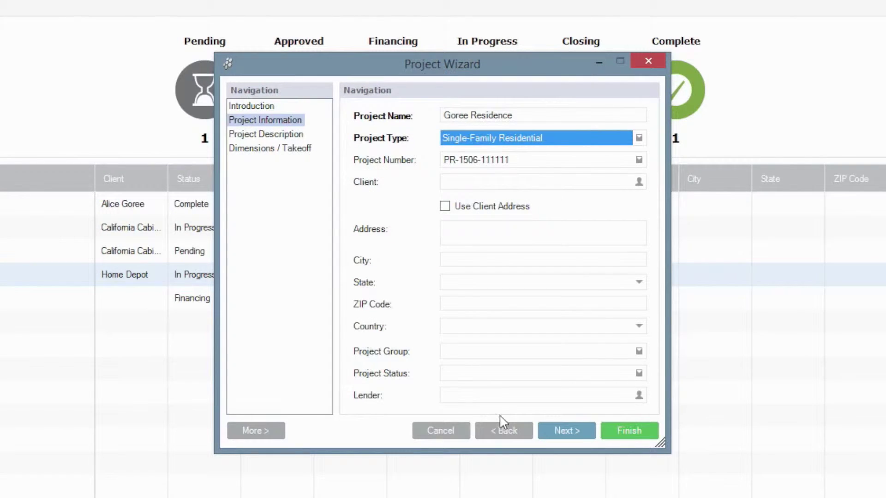
Select the project's client from the recent contacts list.
left_click(640, 183)
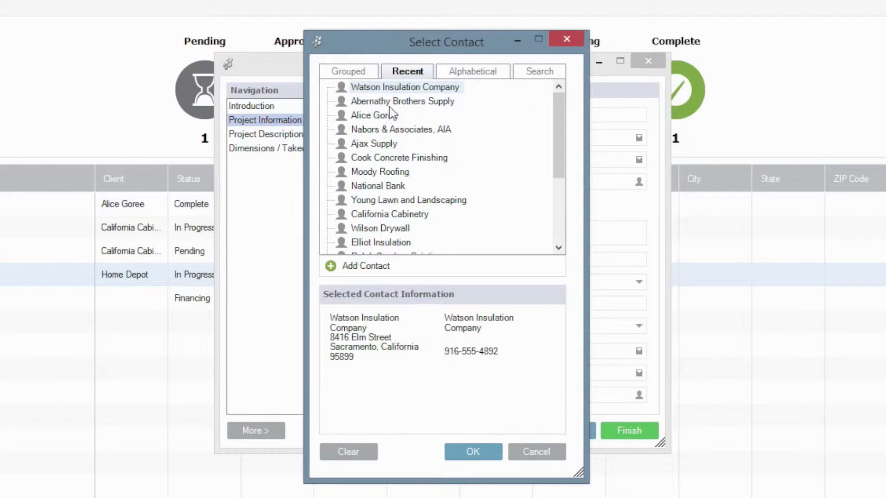
left_click(381, 119)
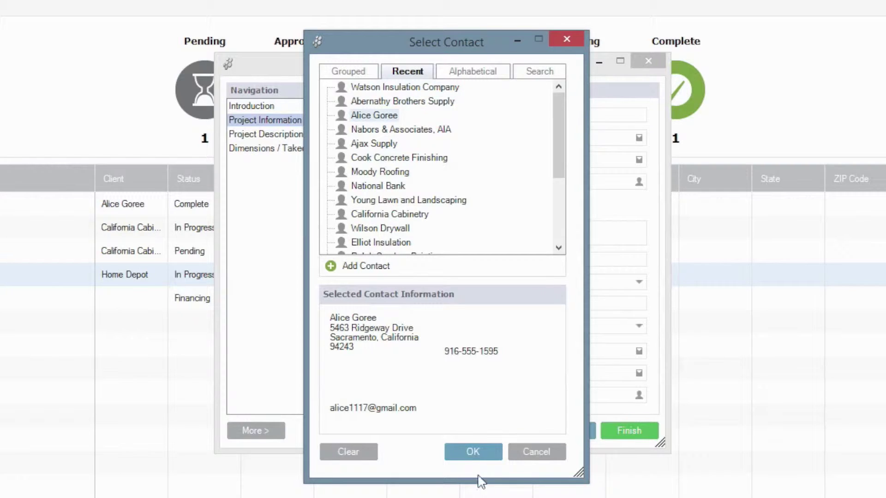
left_click(473, 454)
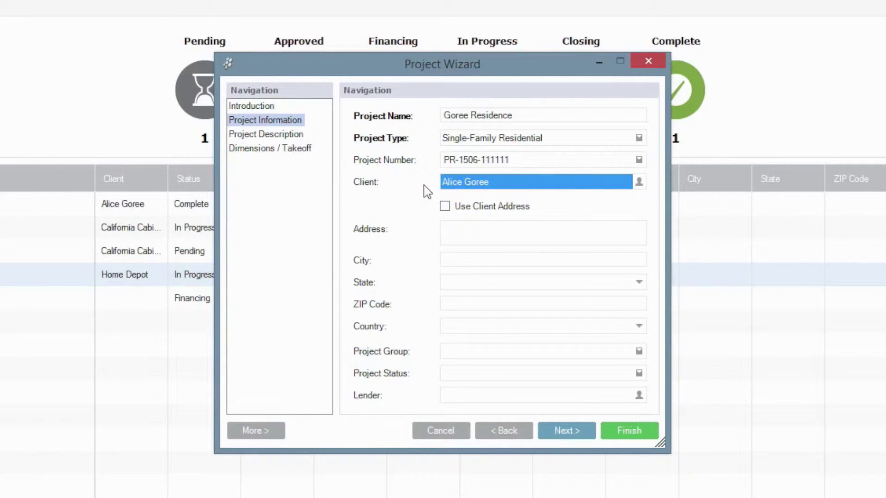
Enter the site's street address, city, state and ZIP, with United States as country.
left_click(501, 236)
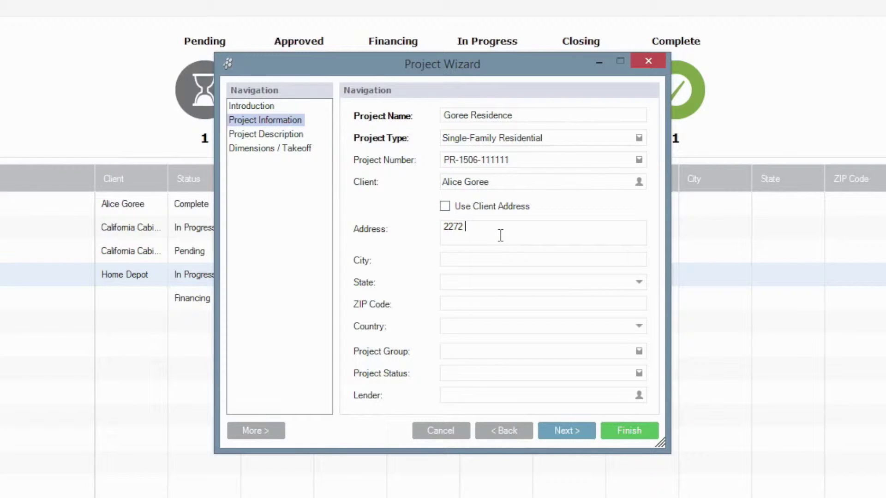
key("Tab")
type("Auburn")
key("Tab")
type("Alabama")
key("Tab")
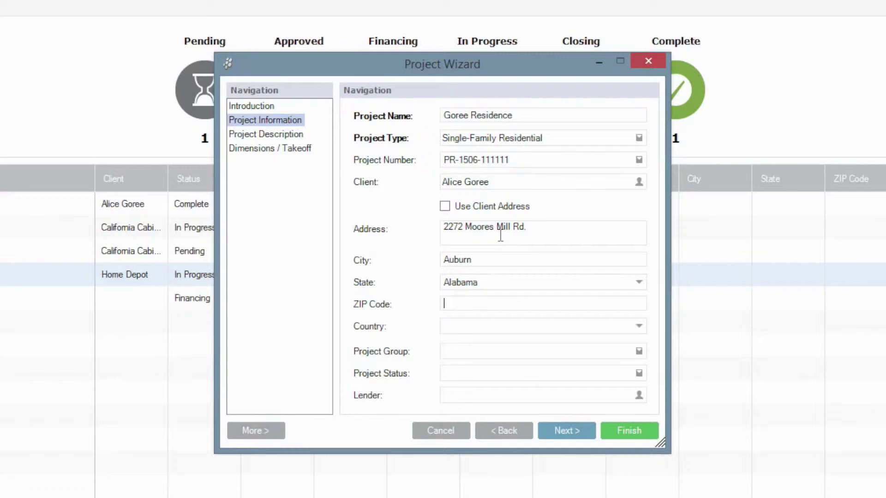
type("36830")
left_click(529, 327)
type("United Arab Emirates")
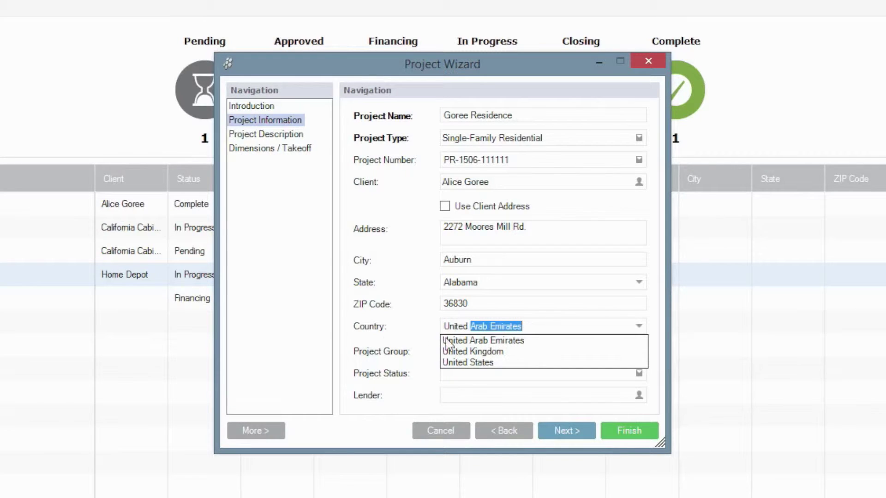
left_click(467, 363)
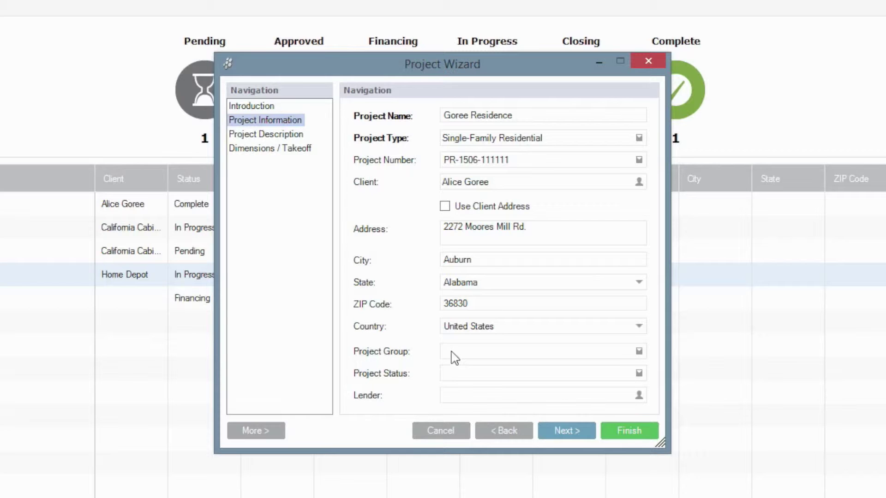
Assign the project to the Baldwin Park group with status Pending.
left_click(639, 354)
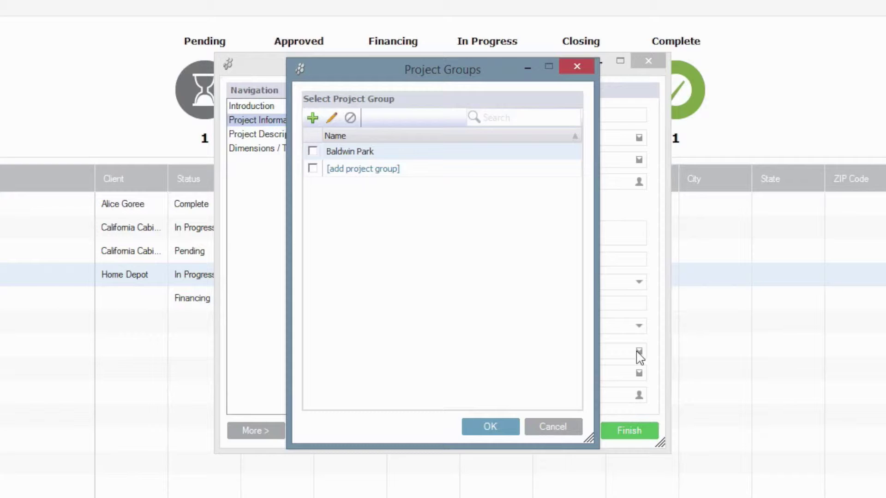
left_click(313, 152)
left_click(486, 433)
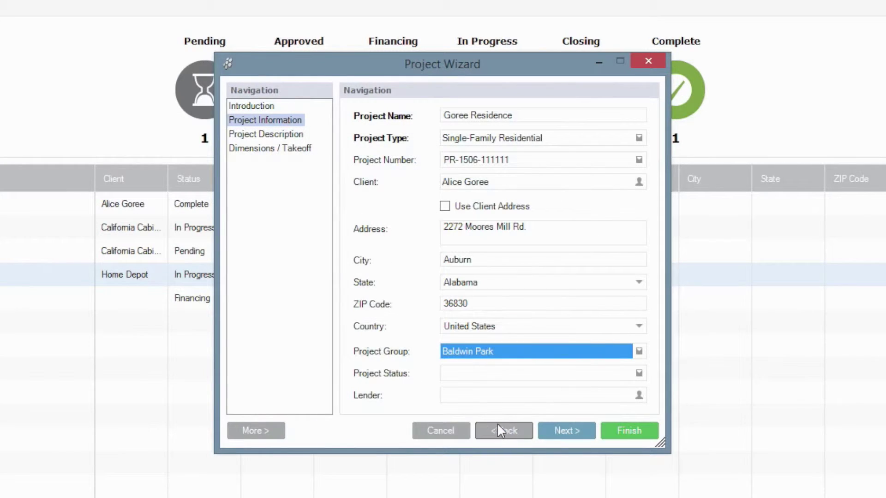
left_click(639, 373)
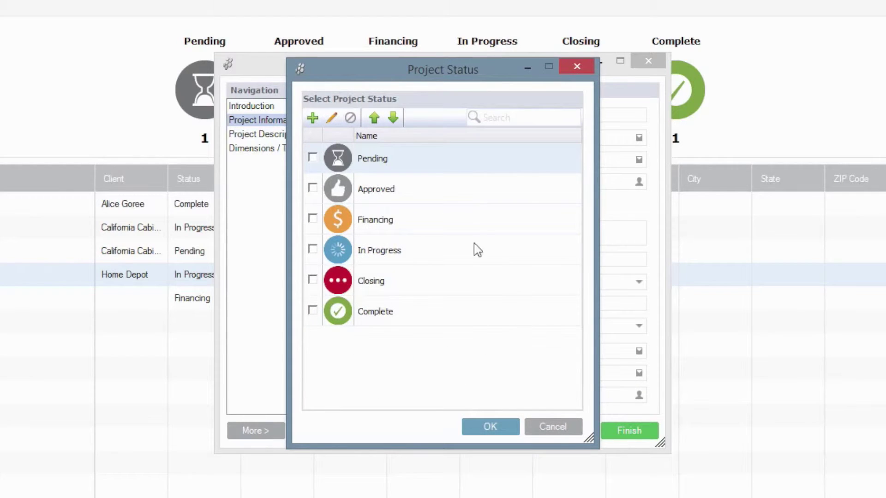
left_click(313, 157)
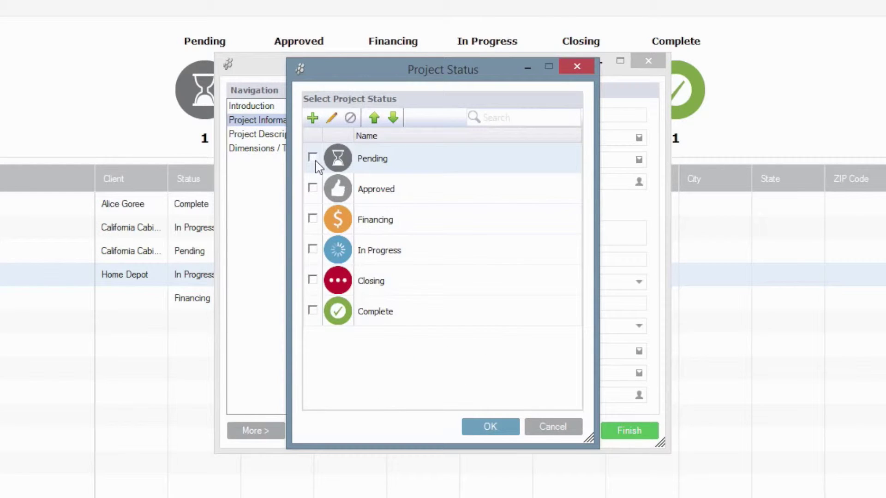
left_click(494, 428)
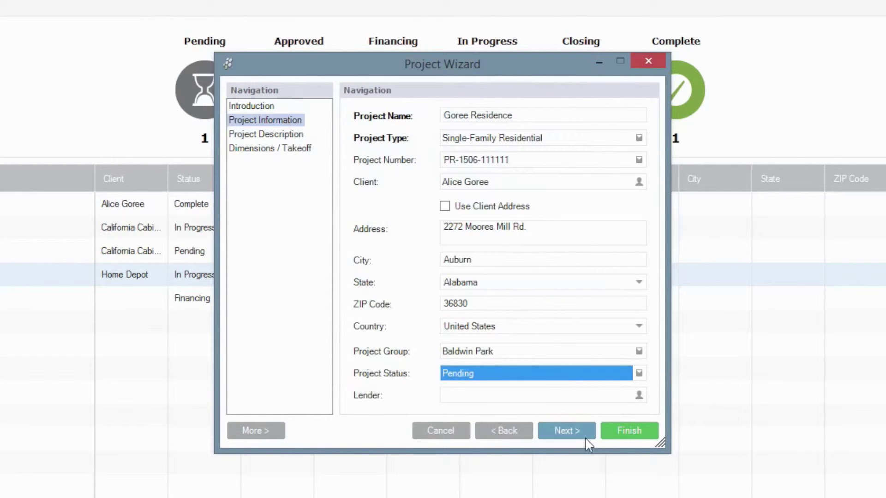
On the Project Description page, enter 'Custom Home, Includes Landscaping' as the scope of work.
left_click(573, 438)
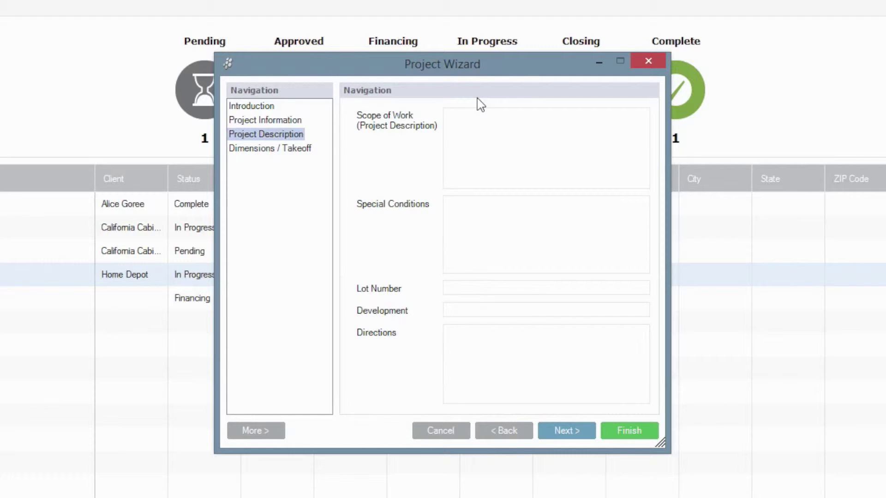
type("Custom Home, Includes Landscaping")
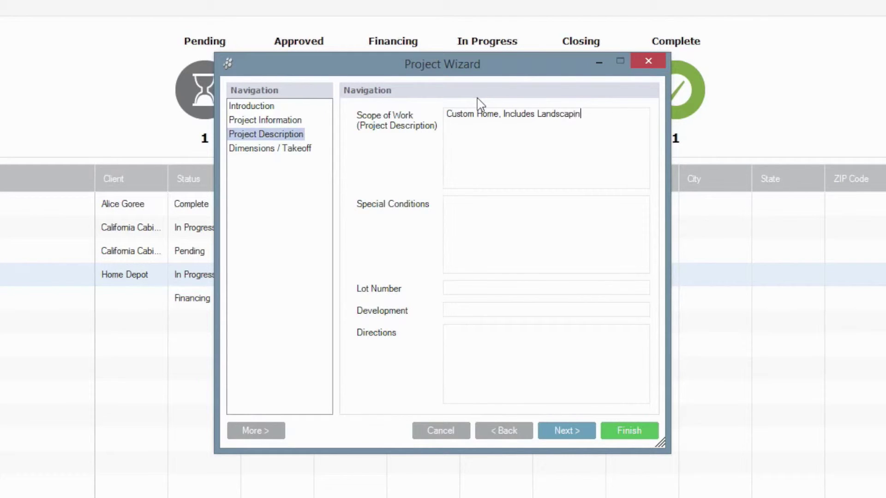
left_click(576, 226)
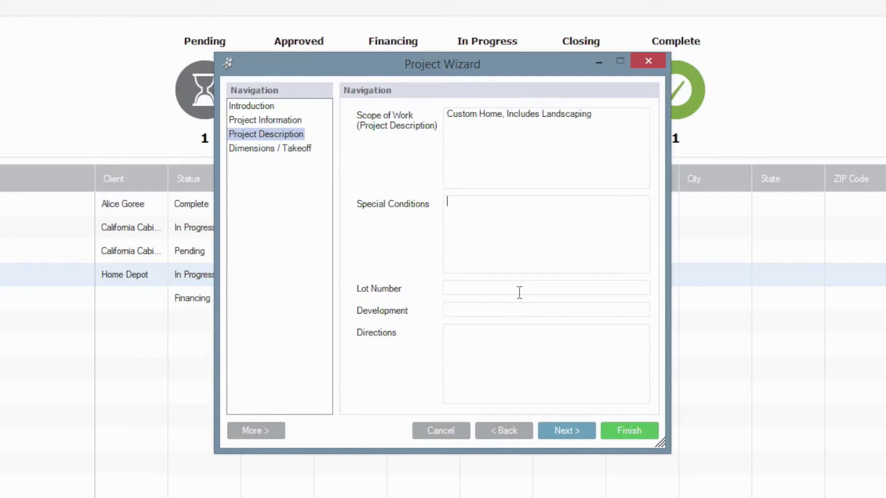
Advance the wizard to the Dimensions / Takeoff page.
left_click(570, 430)
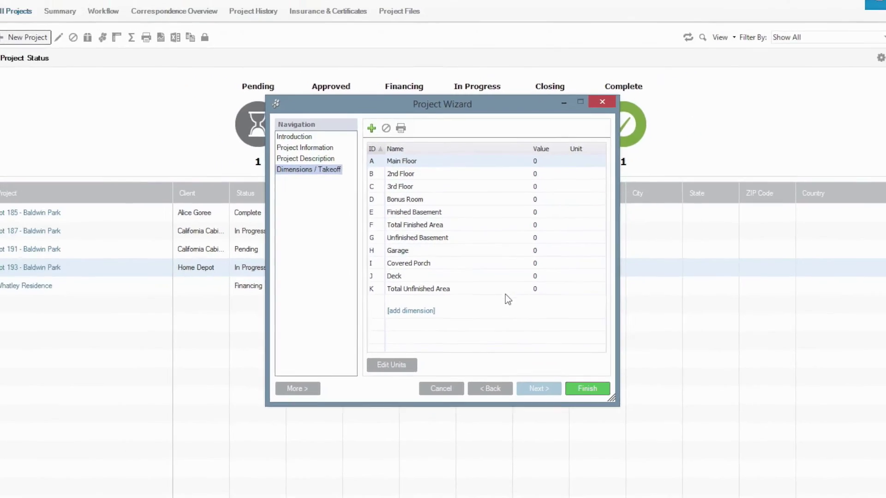
Finish the wizard to save the Goree Residence project.
left_click(553, 355)
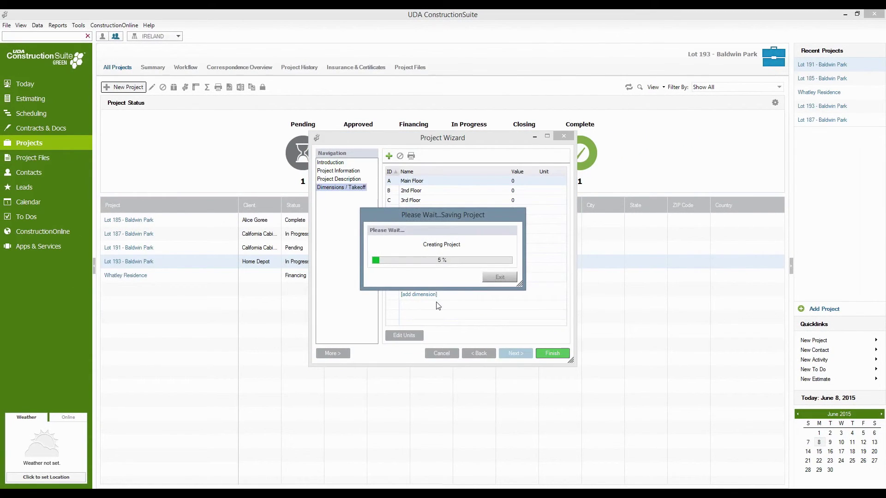